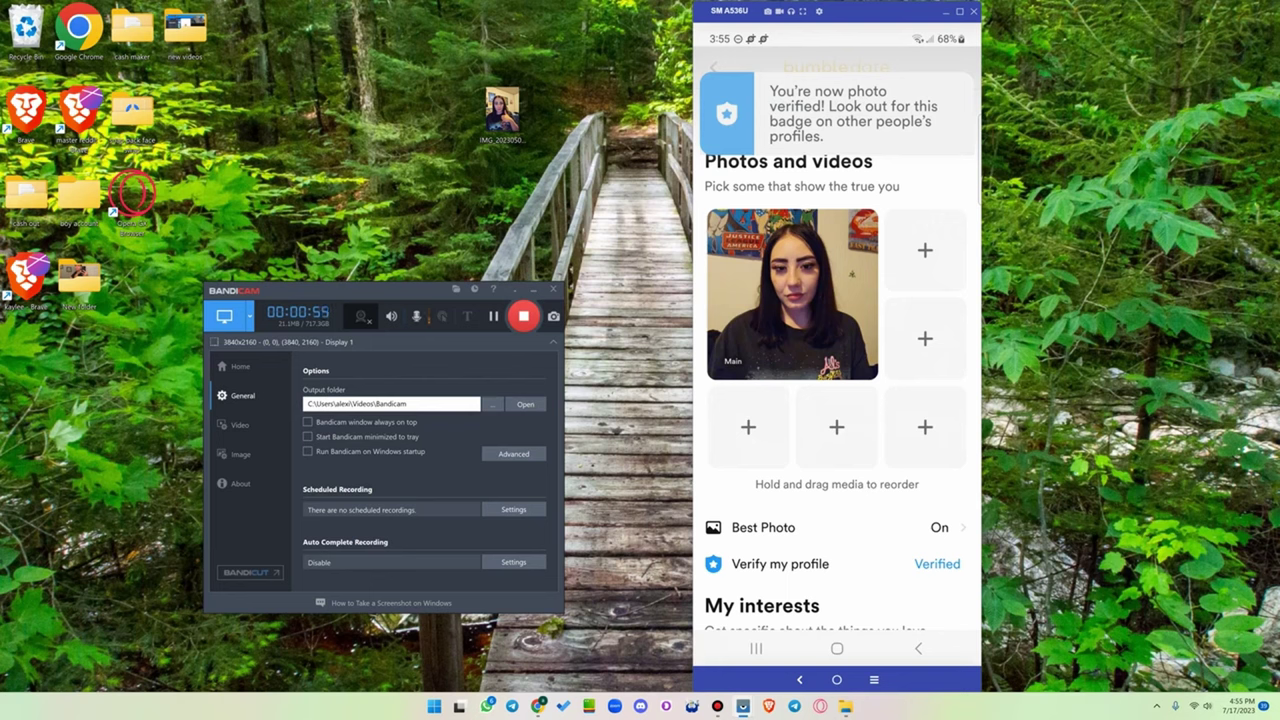
# Leave photo editing for the profile, then view the 23 blurred admirers behind the Premium prompt
pyautogui.click(918, 648)
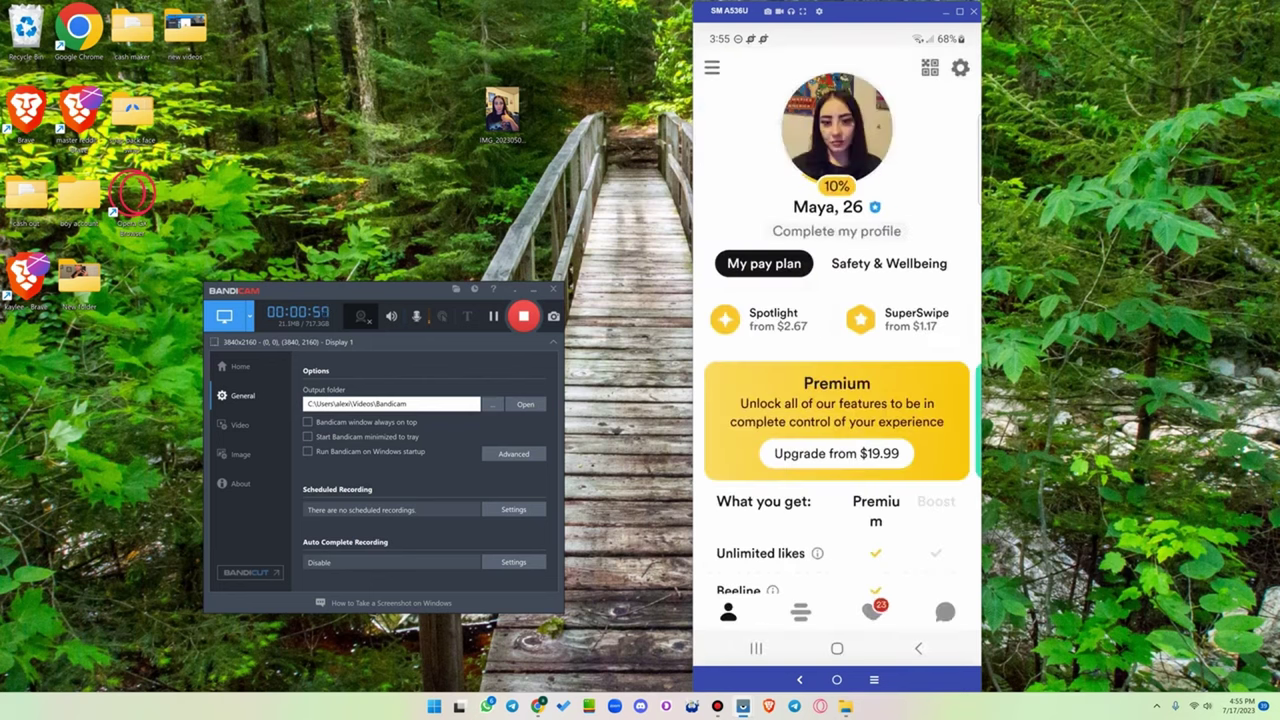
pyautogui.click(872, 611)
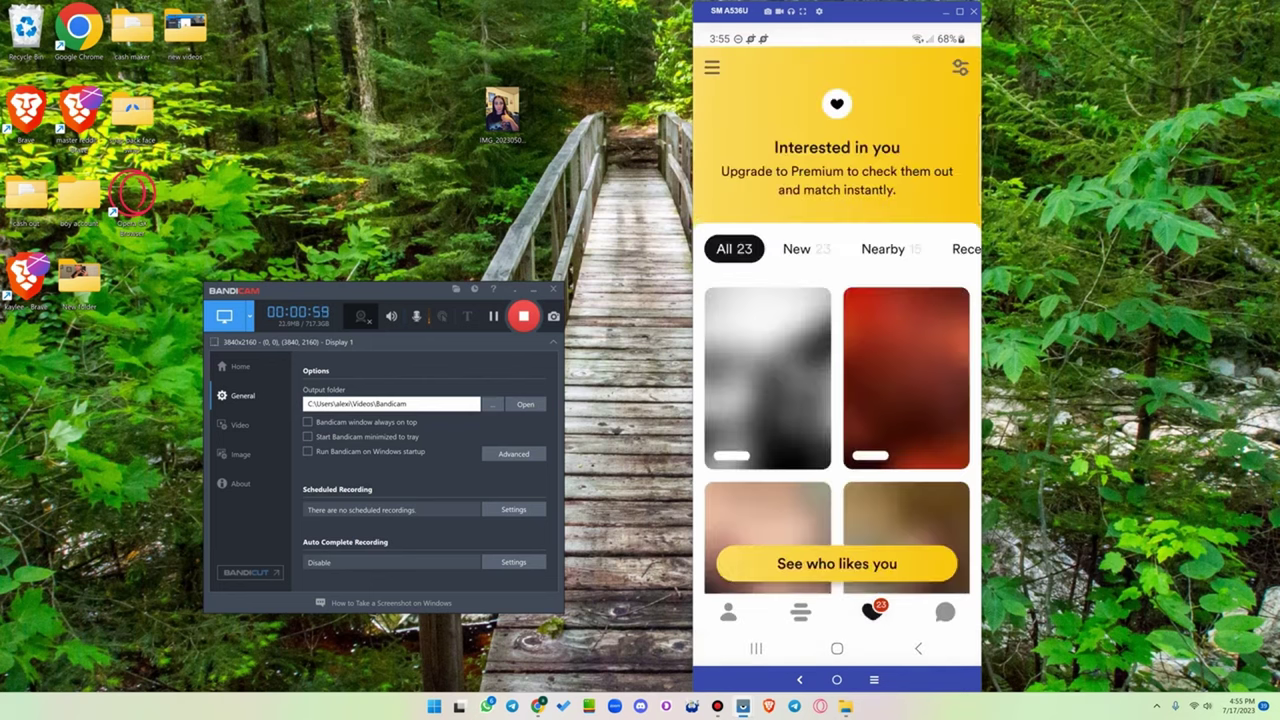